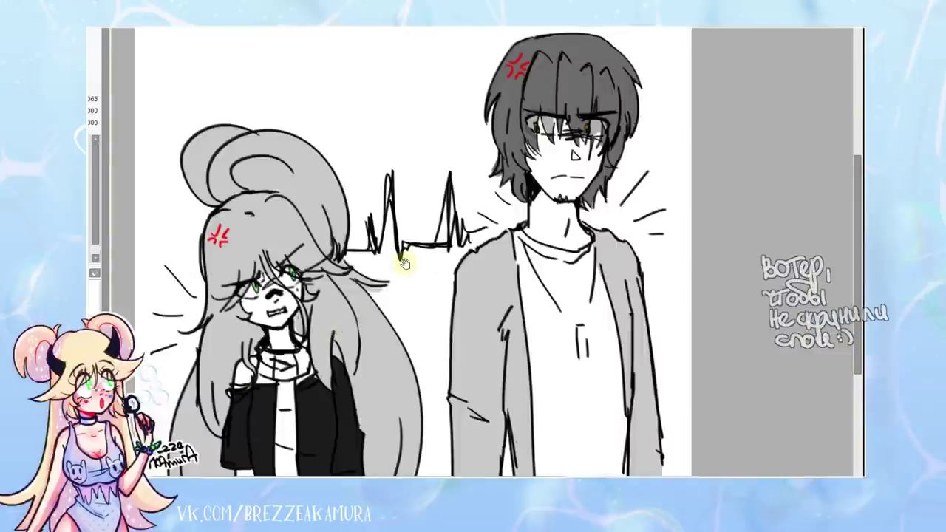
Pan the view with the Hand tool to centre the angry girl on the canvas
drag(428, 298, 450, 321)
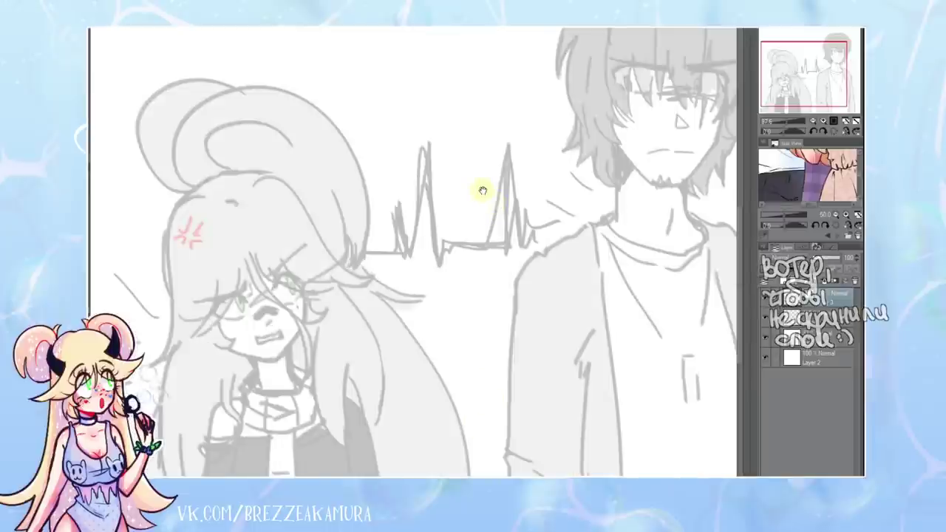
mouse_move(482, 189)
mouse_down()
mouse_move(509, 207)
mouse_move(517, 164)
mouse_move(526, 165)
mouse_up()
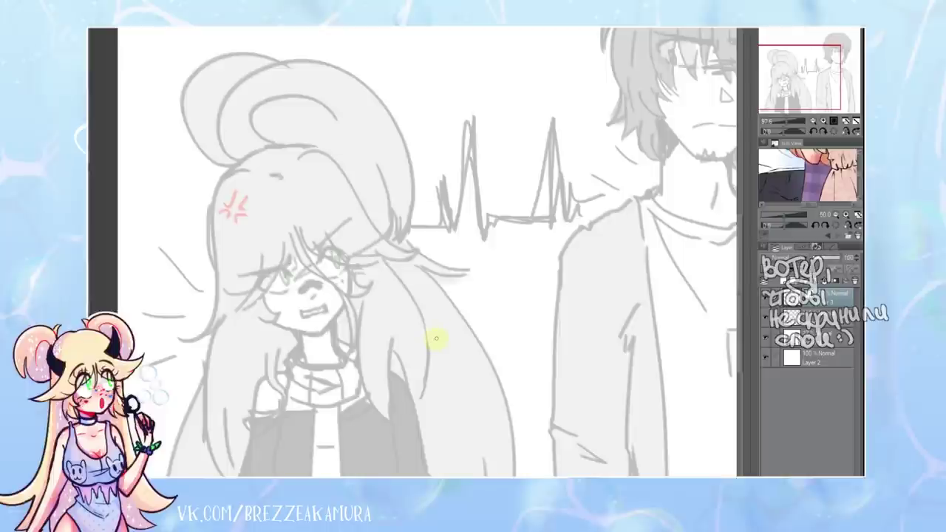
Zoom in on the girl's face and draw one black test stroke across her hair
scroll(276, 342, up, 1)
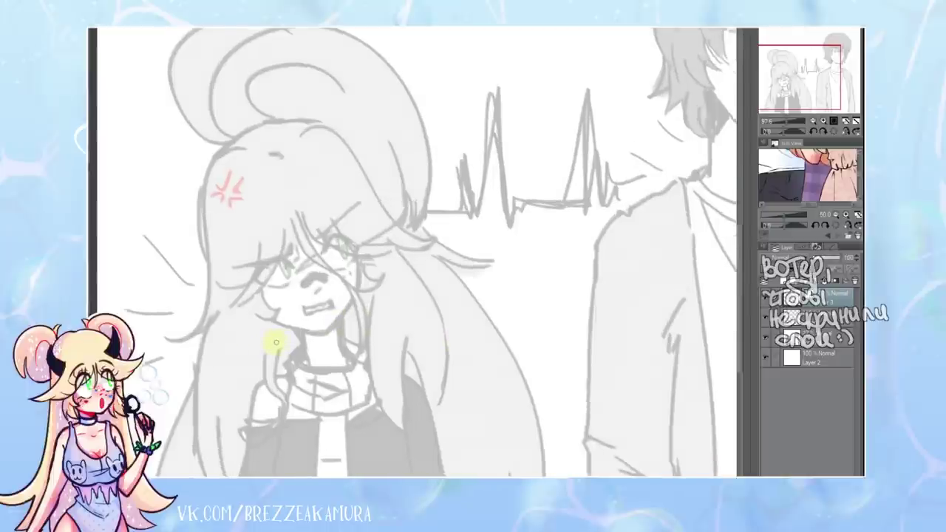
scroll(276, 341, up, 1)
scroll(276, 342, down, 1)
scroll(276, 342, up, 1)
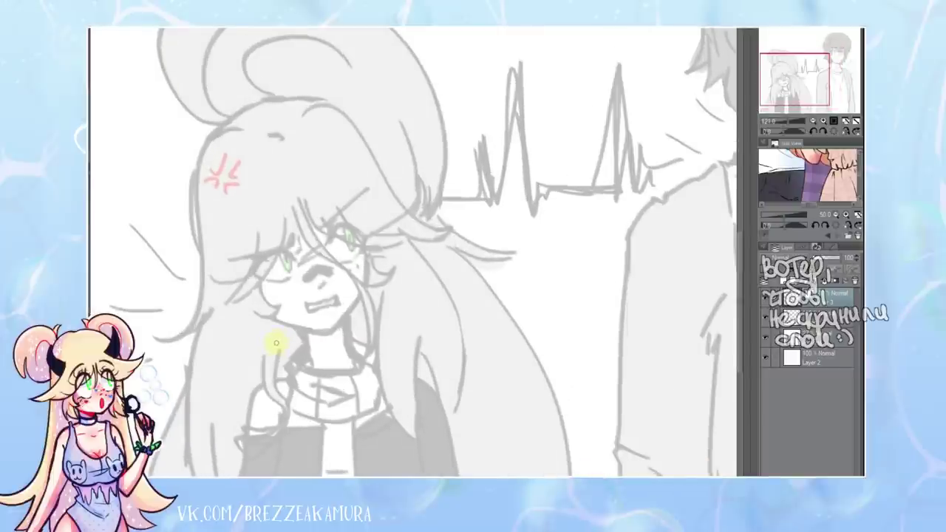
scroll(276, 341, down, 1)
scroll(276, 341, up, 1)
scroll(276, 341, down, 2)
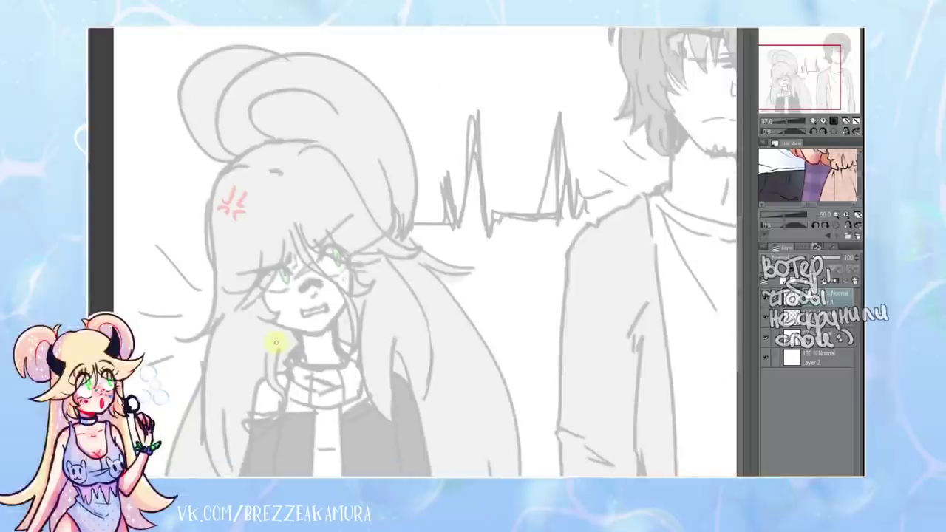
scroll(276, 342, up, 1)
scroll(276, 342, up, 1)
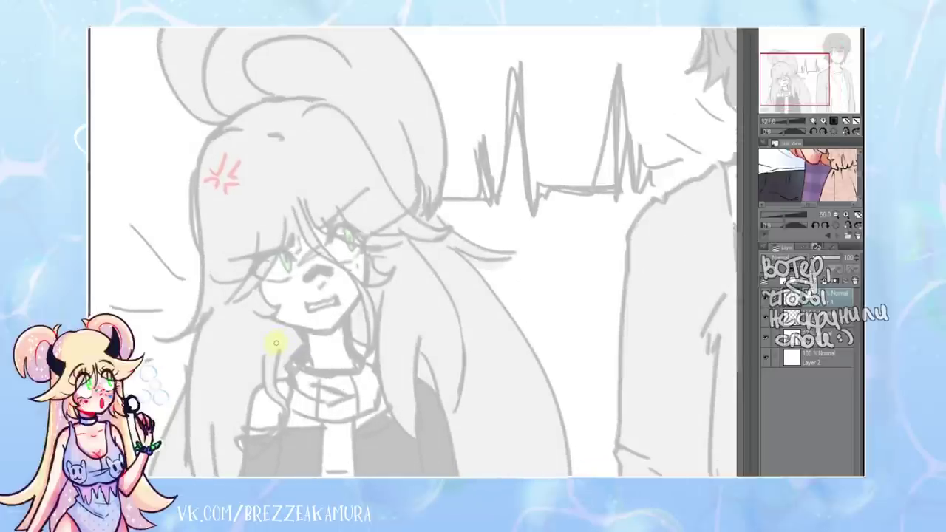
drag(493, 185, 457, 318)
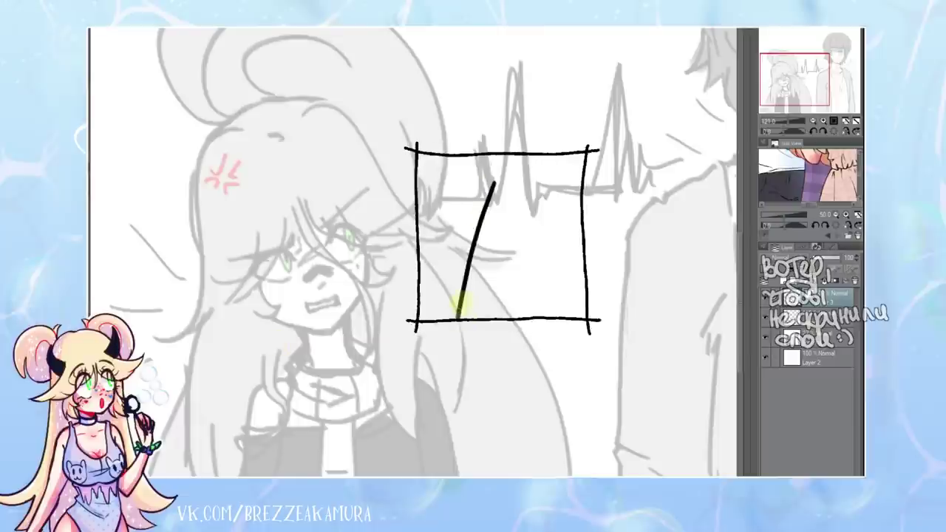
Select and nudge the vector test stroke, draw a second test line, and pick the inking layer
click(486, 249)
mouse_move(485, 249)
mouse_down()
mouse_move(499, 246)
mouse_move(481, 251)
mouse_up()
key(p)
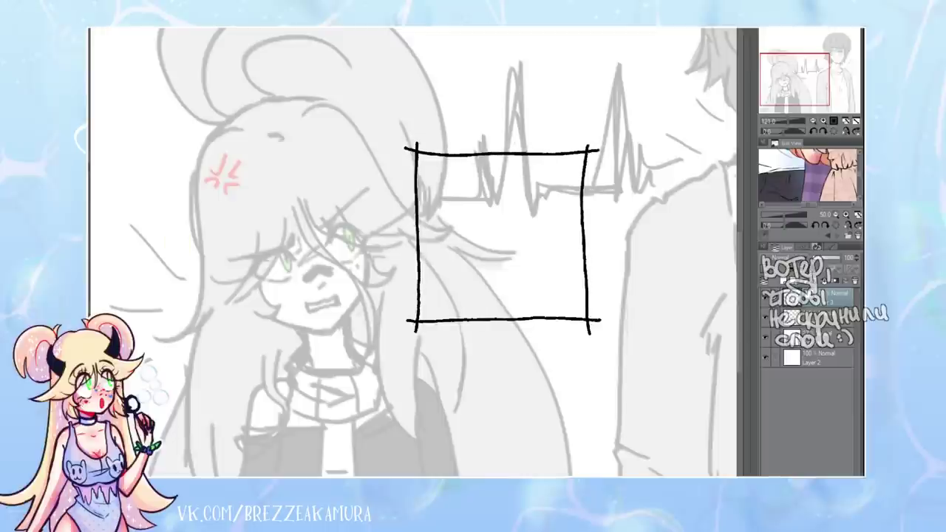
drag(522, 178, 487, 321)
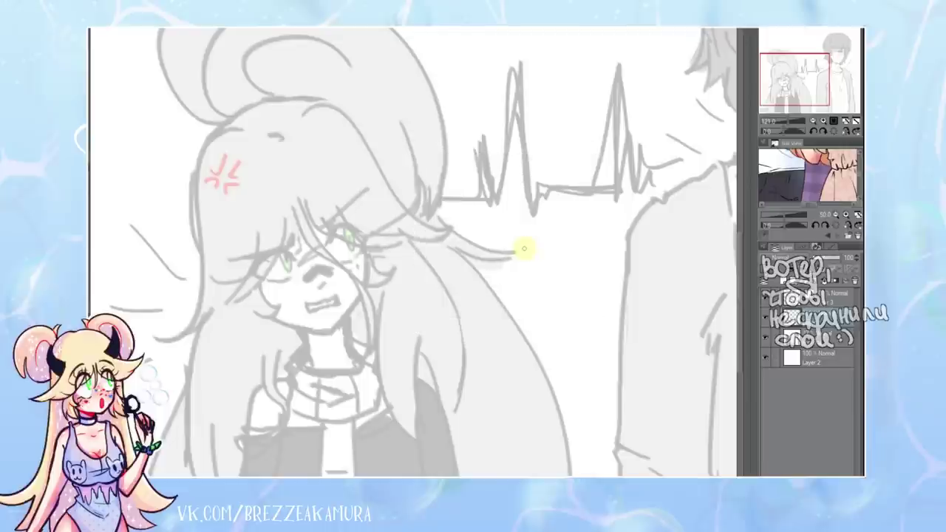
click(821, 295)
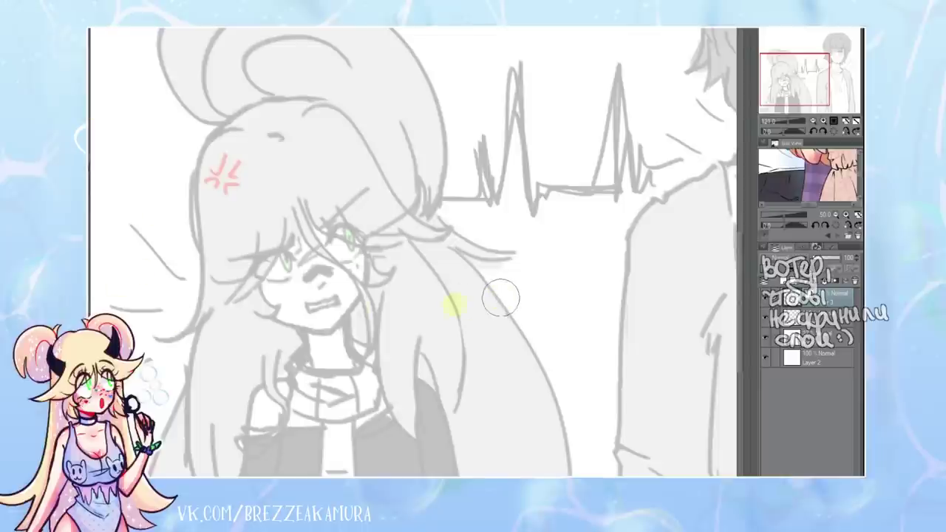
Hide the side panels and ink the cheek line beside the girl's eye
key(Tab)
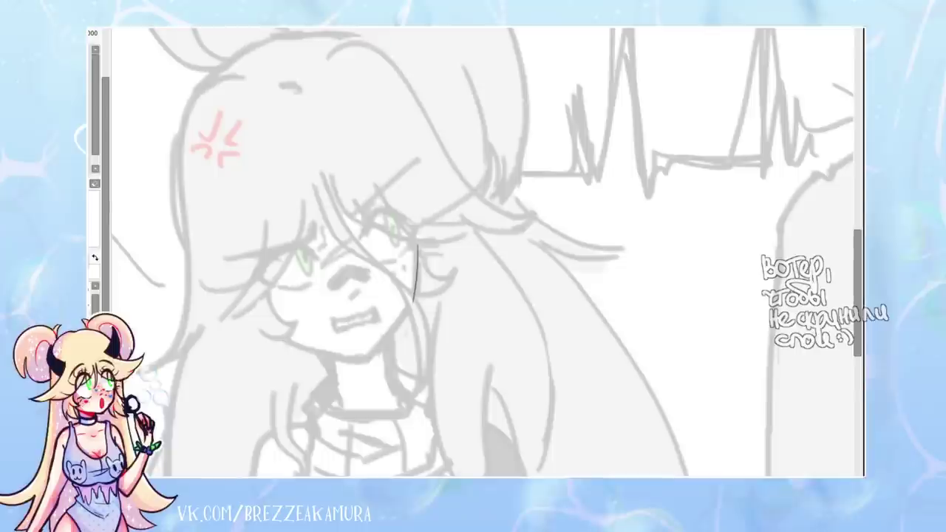
drag(417, 241, 413, 287)
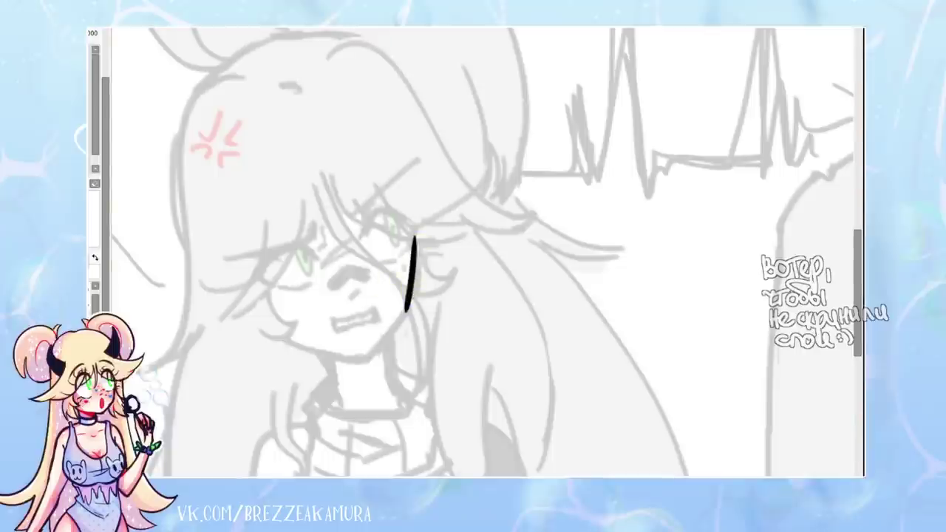
key(ctrl+z)
mouse_move(414, 241)
mouse_down()
mouse_move(411, 303)
mouse_move(363, 351)
mouse_up()
key(ctrl+z)
drag(290, 345, 366, 359)
Retry the jaw curve joining chin to cheek, undoing each failed attempt
key(ctrl+z)
drag(290, 344, 405, 300)
key(ctrl+z)
mouse_move(289, 345)
mouse_down()
mouse_move(374, 358)
mouse_move(406, 300)
mouse_up()
key(ctrl+z)
drag(373, 358, 411, 303)
key(ctrl+z)
key(ctrl+z)
key(ctrl+z)
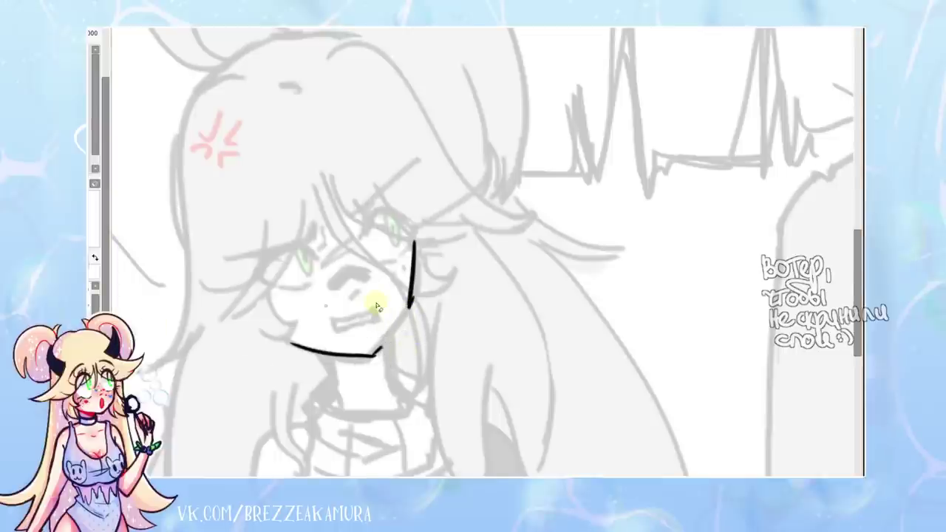
key(ctrl+z)
scroll(401, 295, down, 1)
Redraw the vertical cheek line several times, ending with a curved lower cheek
key(ctrl+z)
drag(407, 207, 408, 247)
key(ctrl+z)
drag(409, 207, 408, 247)
key(ctrl+z)
drag(409, 207, 408, 248)
key(ctrl+z)
Ink the jaw curve joining the cheek line, retrying it several times
key(ctrl+z)
drag(380, 289, 408, 251)
drag(294, 282, 368, 296)
drag(300, 283, 364, 297)
drag(298, 283, 366, 296)
key(ctrl+z)
drag(300, 283, 365, 296)
key(ctrl+z)
drag(282, 268, 372, 266)
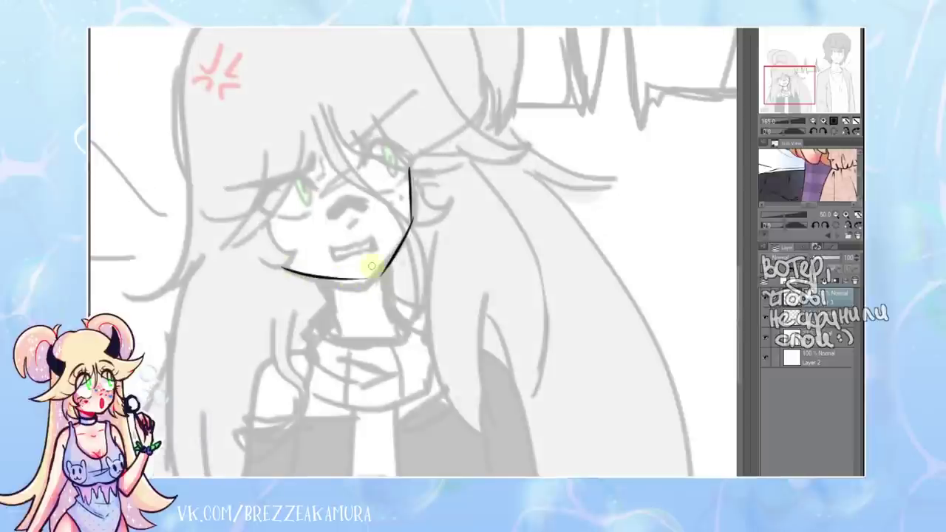
Redraw the jawline along the chin repeatedly, undoing the unsatisfactory strokes
scroll(372, 267, up, 2)
key(ctrl+z)
drag(250, 268, 375, 293)
key(ctrl+z)
scroll(251, 264, down, 1)
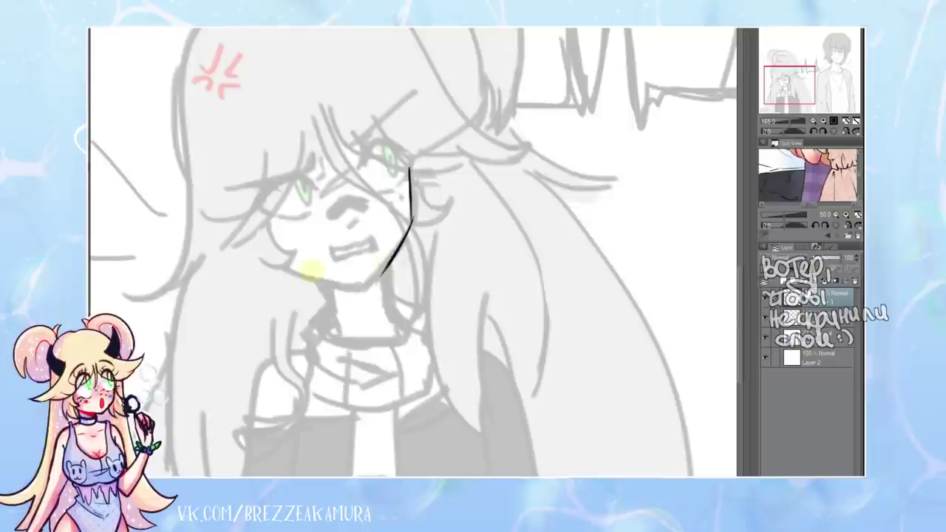
drag(283, 267, 372, 266)
scroll(371, 266, up, 2)
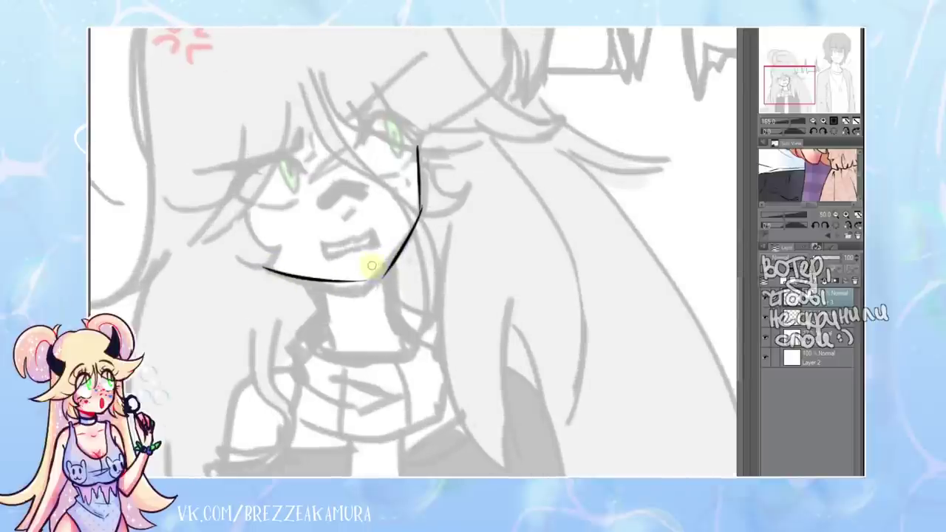
key(ctrl+z)
drag(250, 270, 373, 292)
key(ctrl+z)
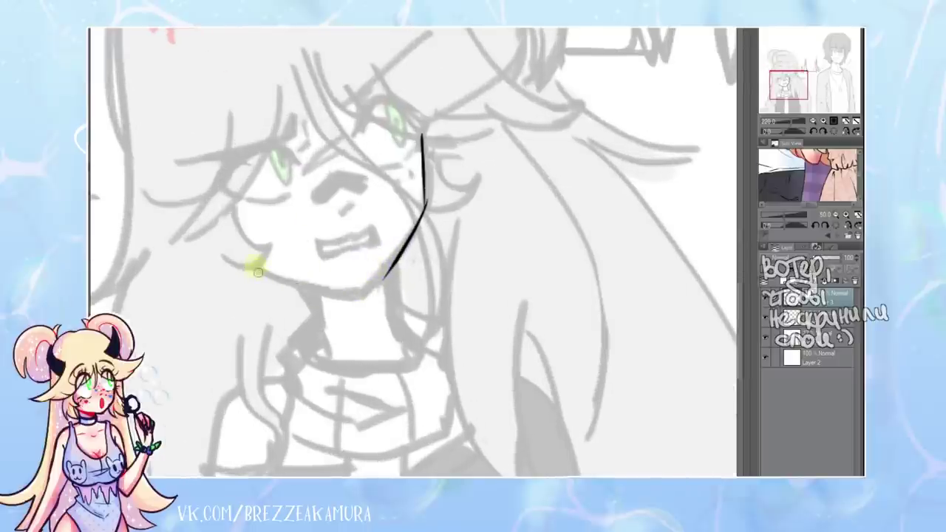
mouse_move(250, 264)
mouse_down()
mouse_move(359, 295)
mouse_move(399, 256)
mouse_up()
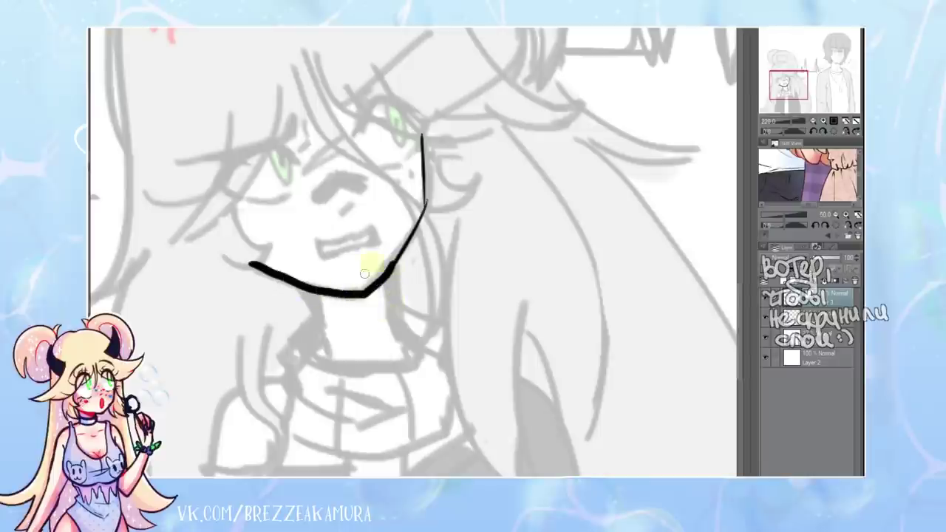
key(ctrl+z)
key(ctrl+z)
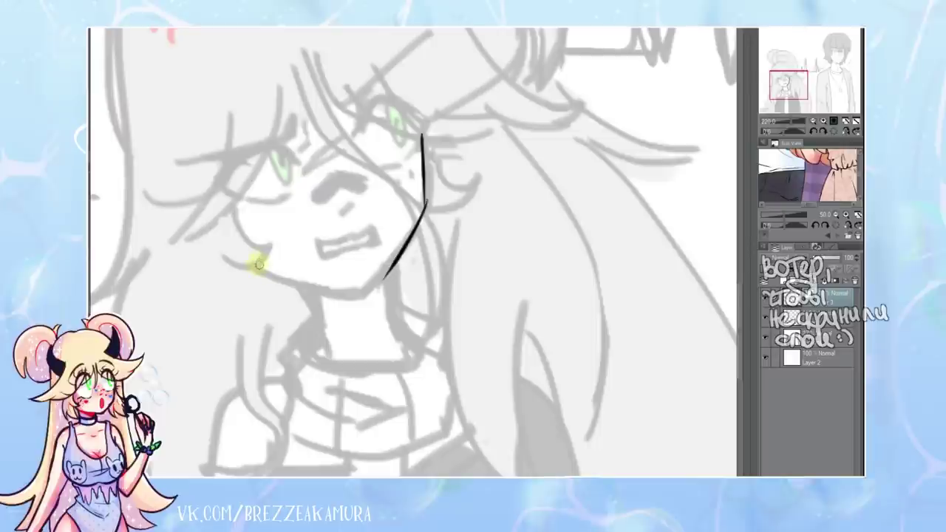
Try jawline and short under-chin strokes, removing each attempt that doesn't fit
drag(256, 266, 378, 286)
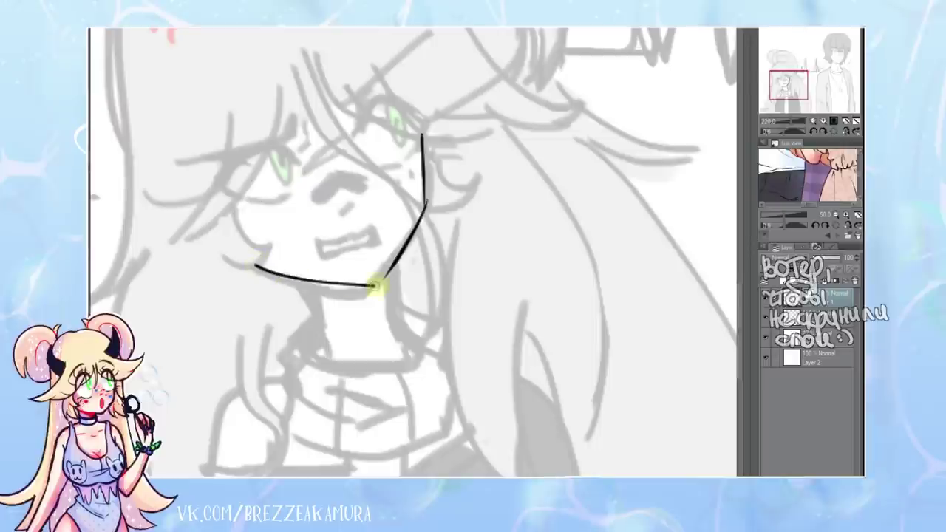
scroll(355, 296, up, 2)
key(ctrl+z)
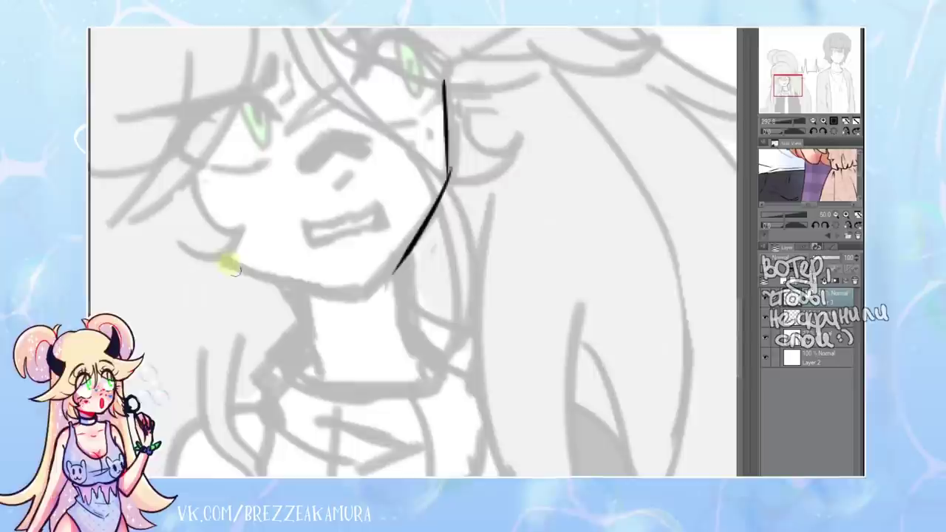
drag(231, 256, 381, 287)
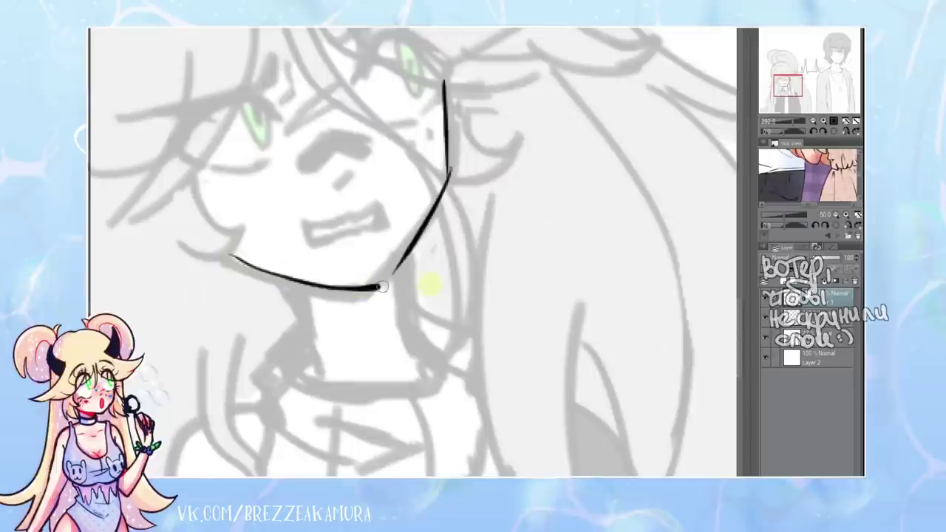
key(ctrl+z)
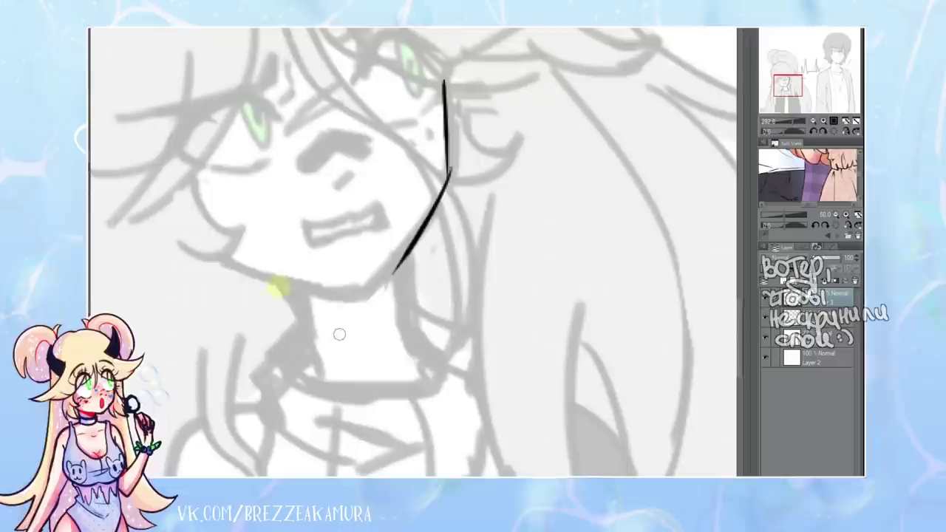
drag(193, 242, 381, 281)
key(ctrl+z)
mouse_move(203, 253)
mouse_down()
mouse_move(375, 283)
mouse_move(260, 271)
mouse_up()
key(ctrl+z)
drag(356, 278, 379, 287)
key(ctrl+z)
key(ctrl+z)
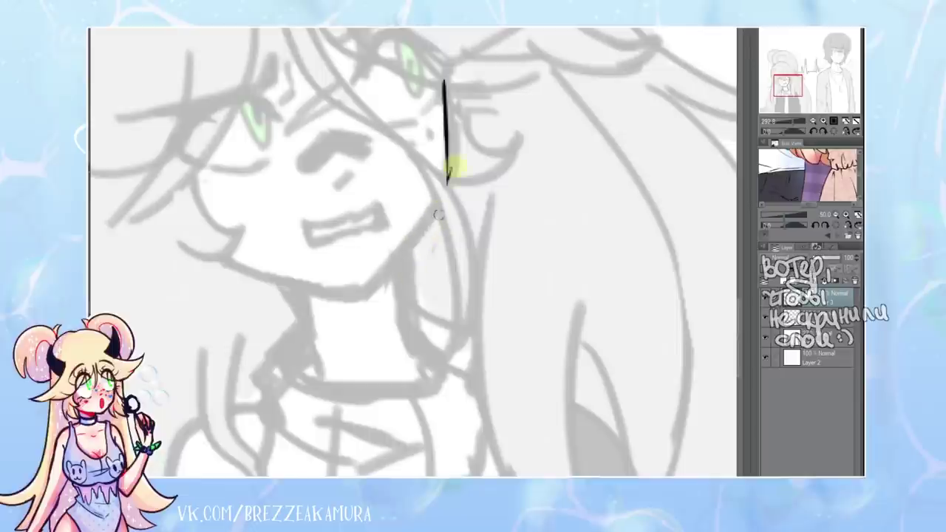
Ink the diagonal jaw line down to the chin and a smooth lower jaw curve
drag(443, 185, 370, 292)
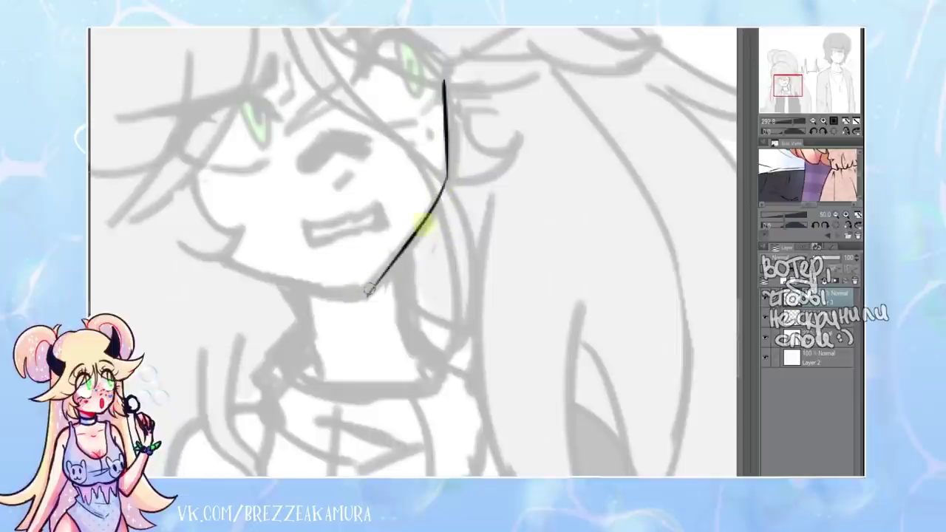
drag(222, 255, 399, 277)
key(ctrl+z)
drag(228, 263, 390, 277)
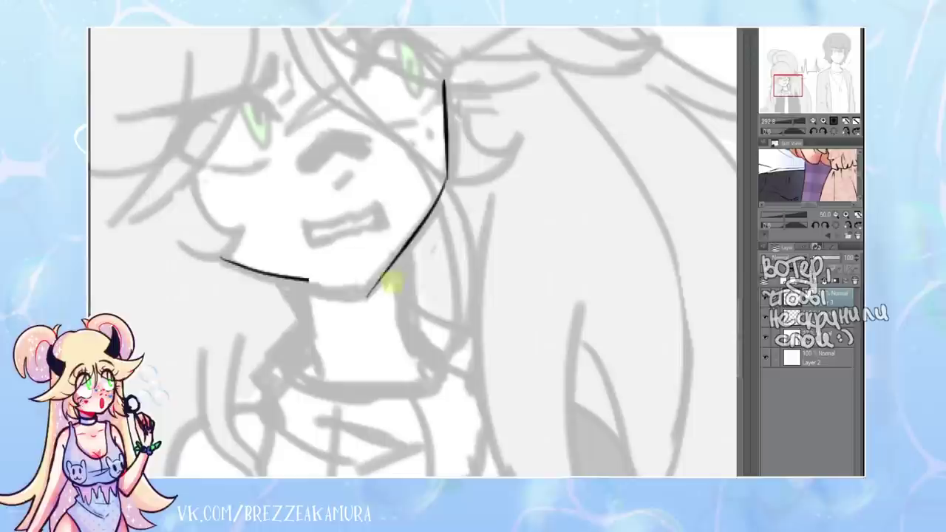
key(ctrl+z)
mouse_move(229, 259)
mouse_down()
mouse_move(379, 285)
mouse_move(394, 263)
mouse_up()
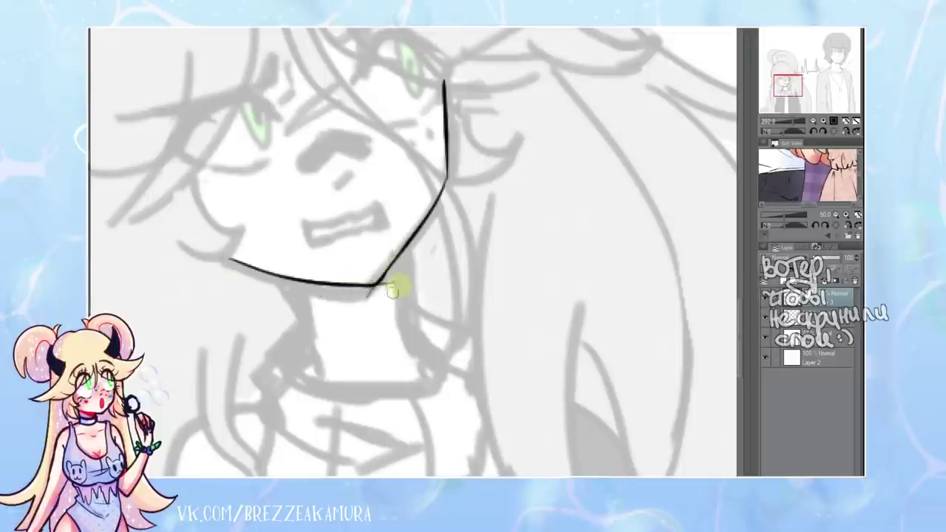
Clean up the chin corner and ink a long hair strand beside the neck
drag(370, 300, 392, 286)
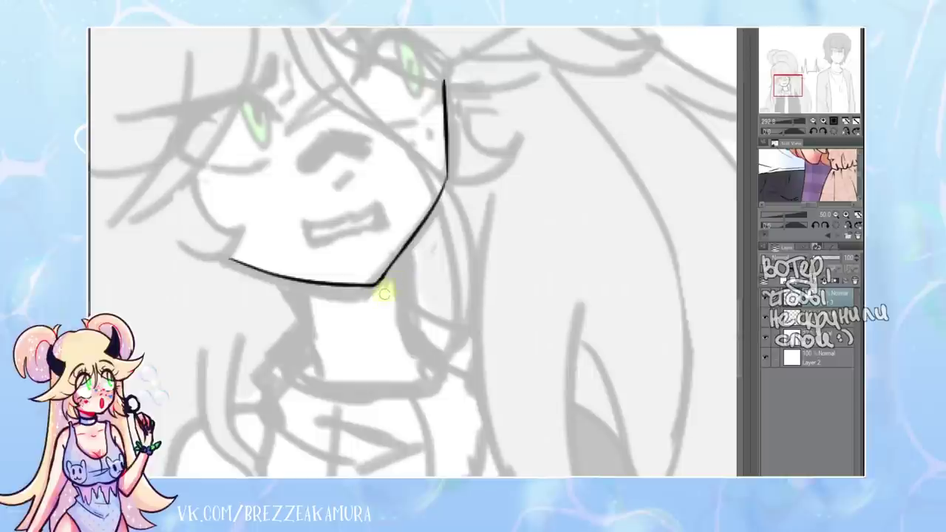
drag(399, 260, 367, 296)
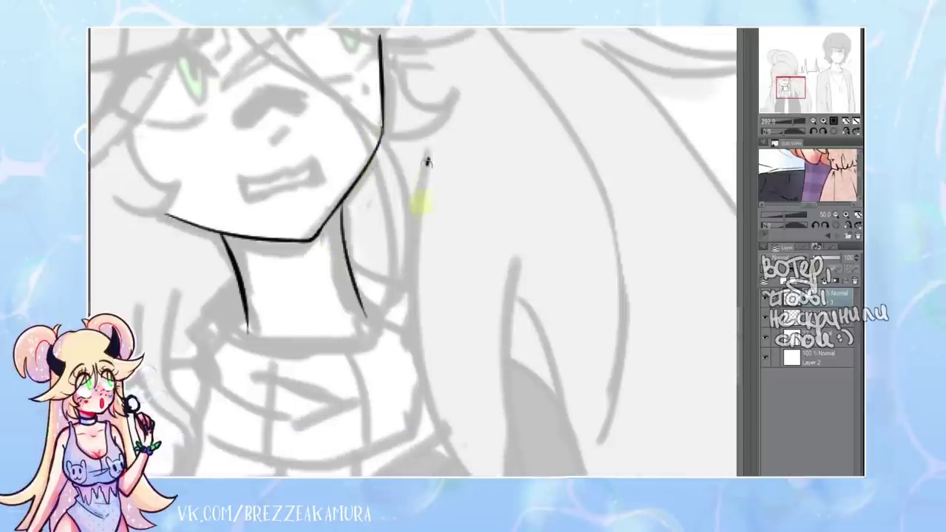
mouse_move(423, 157)
mouse_down()
mouse_move(422, 387)
mouse_move(445, 435)
mouse_move(484, 476)
mouse_move(517, 254)
mouse_up()
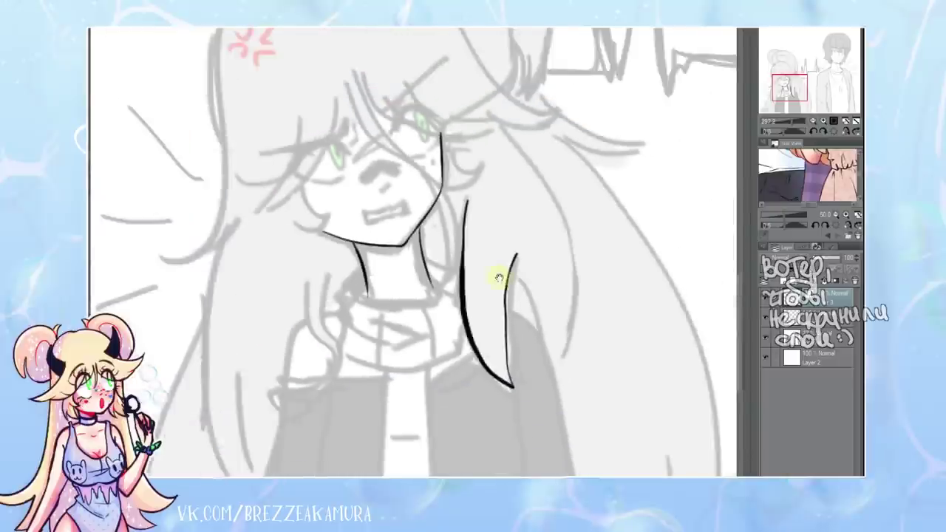
Hide and re-show the grey sketch to check the lineart, then zoom in
click(767, 338)
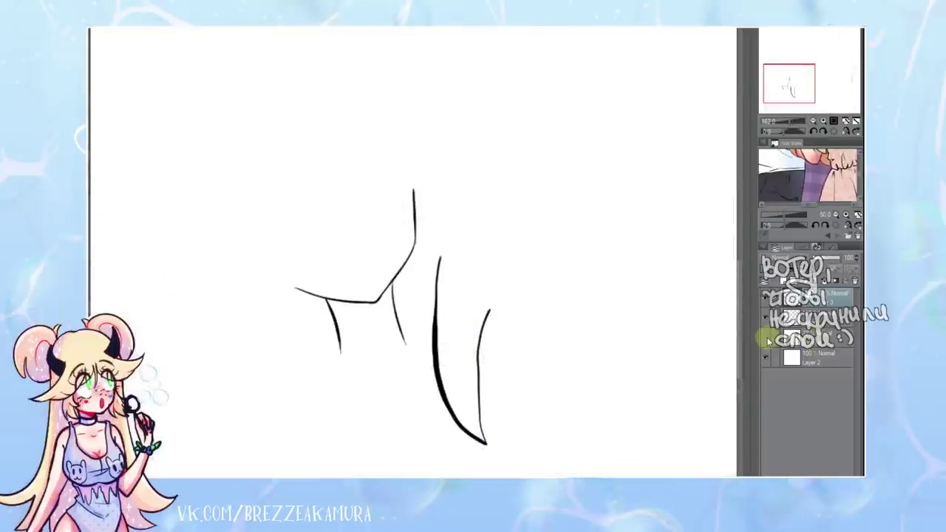
key(ctrl+z)
key(ctrl+z)
key(ctrl+z)
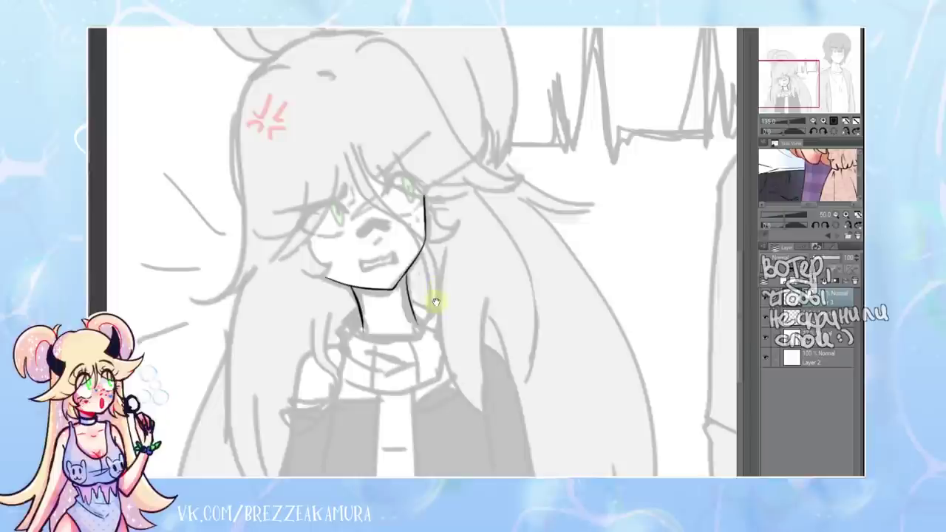
scroll(436, 302, up, 2)
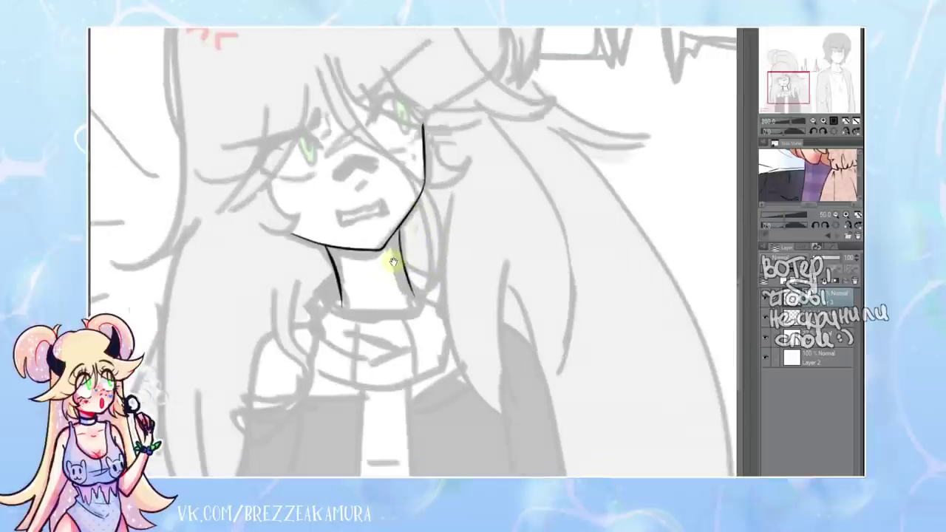
scroll(393, 262, down, 3)
scroll(403, 215, up, 1)
scroll(414, 224, up, 2)
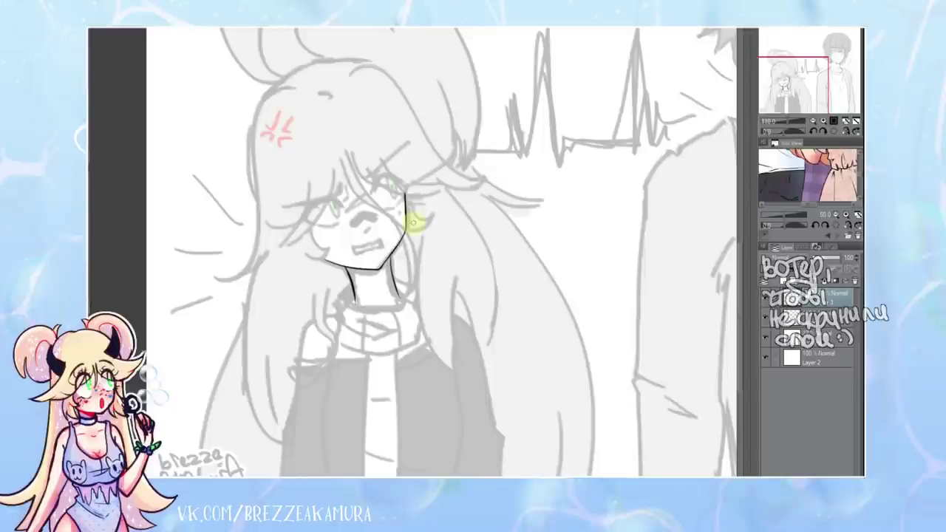
scroll(413, 222, up, 1)
scroll(413, 222, up, 1)
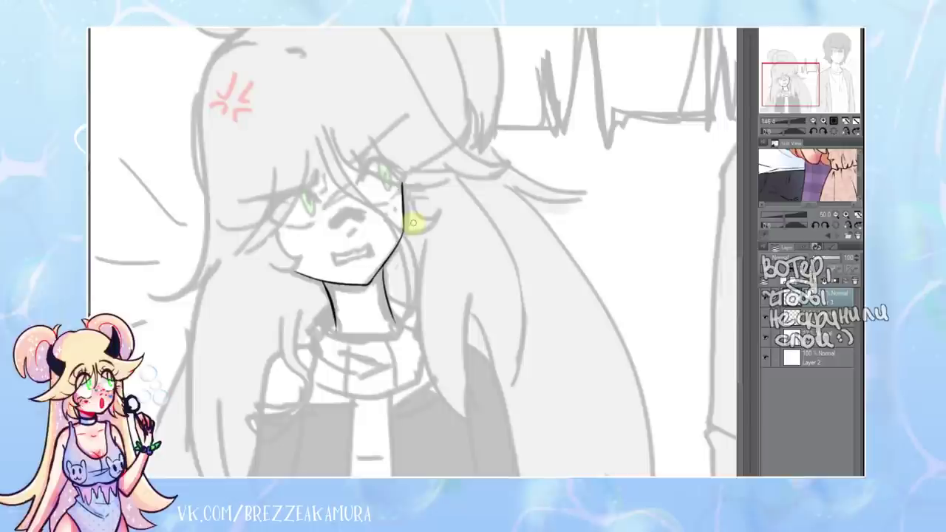
scroll(412, 222, down, 2)
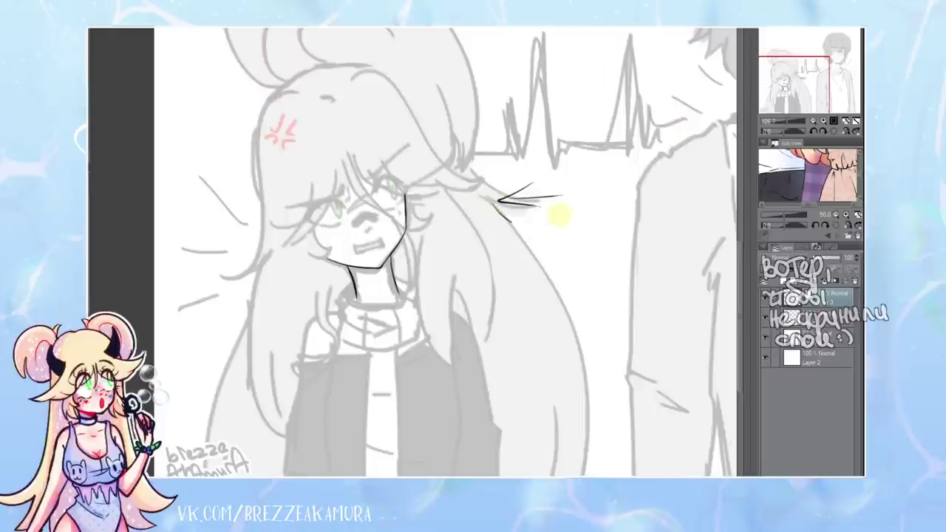
Ink hair strands right of the face and the long outer hair curve on her left
drag(559, 215, 510, 229)
mouse_move(562, 223)
mouse_down()
mouse_move(510, 242)
mouse_move(581, 442)
mouse_up()
key(ctrl+z)
mouse_move(512, 238)
mouse_down()
mouse_move(559, 303)
mouse_move(590, 473)
mouse_up()
drag(260, 263, 293, 429)
drag(273, 340, 302, 429)
key(ctrl+z)
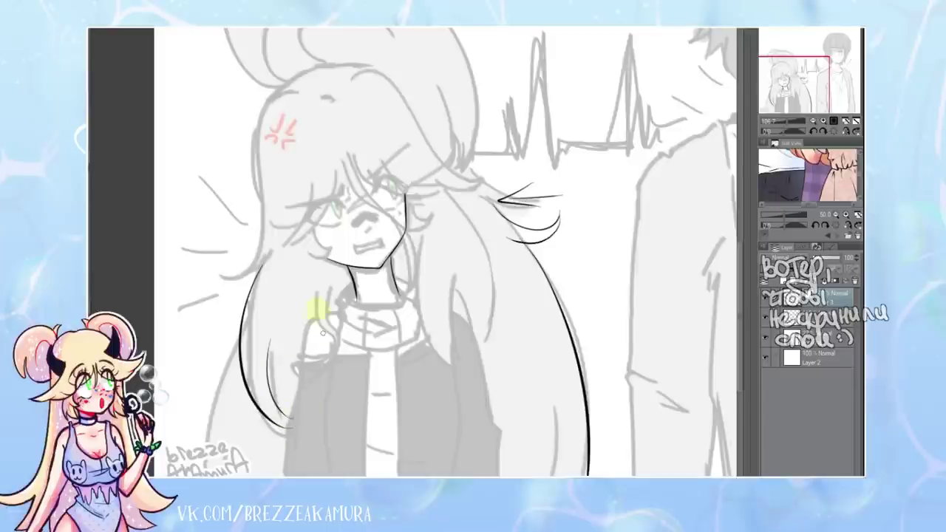
Draw a teardrop-shaped strand near the collar, then discard it
mouse_move(316, 294)
mouse_down()
mouse_move(336, 360)
mouse_move(340, 298)
mouse_move(341, 342)
mouse_up()
key(ctrl+z)
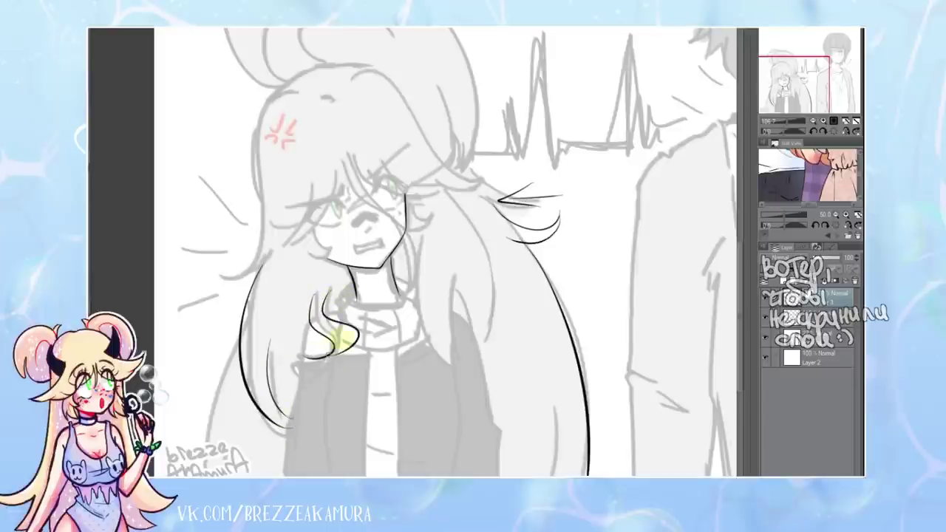
key(ctrl+z)
key(ctrl+z)
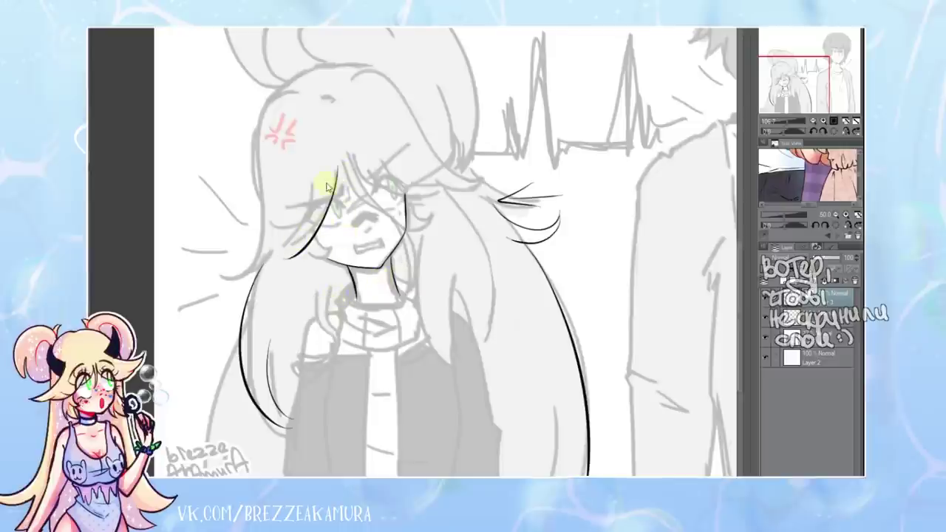
Ink a short bang strand over the face and a curved strand on its right side
drag(341, 185, 304, 238)
key(ctrl+z)
drag(338, 167, 294, 220)
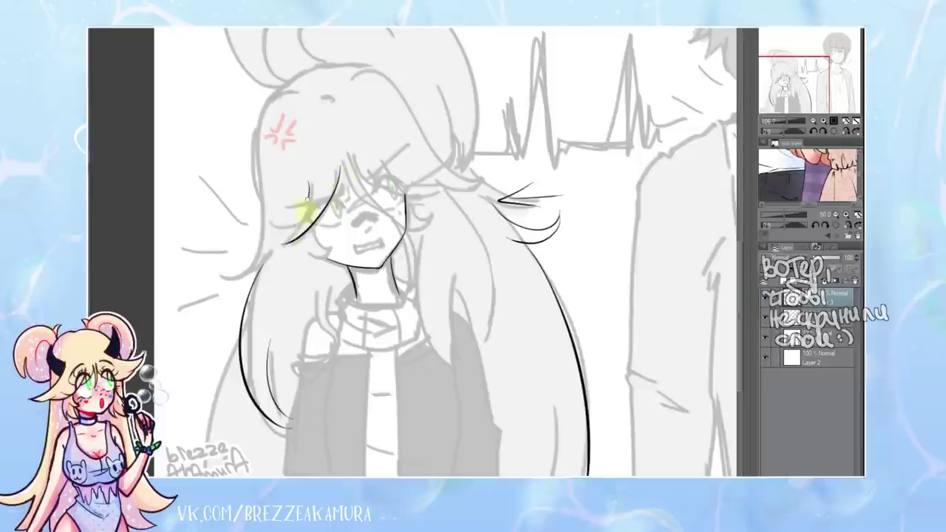
drag(403, 219, 377, 299)
scroll(378, 230, down, 2)
scroll(399, 233, down, 2)
scroll(436, 240, down, 1)
drag(448, 244, 443, 295)
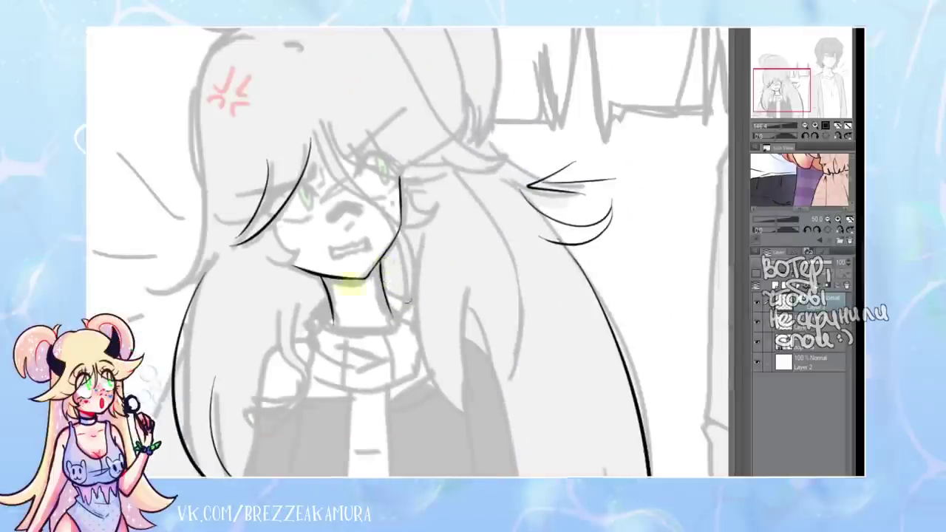
Try a bold left hair outline and a thicker jaw stroke, undoing both
mouse_move(194, 293)
mouse_down()
mouse_move(205, 475)
mouse_move(194, 289)
mouse_up()
key(ctrl+z)
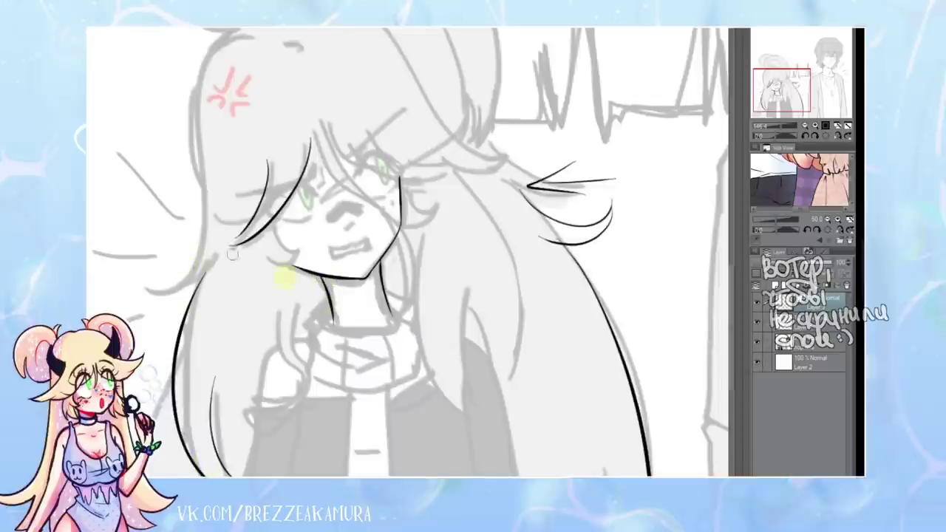
drag(361, 278, 290, 265)
key(ctrl+z)
Try a thick neck line twice and remove it, keeping the thinner original
drag(334, 319, 316, 278)
key(ctrl+z)
drag(329, 339, 320, 279)
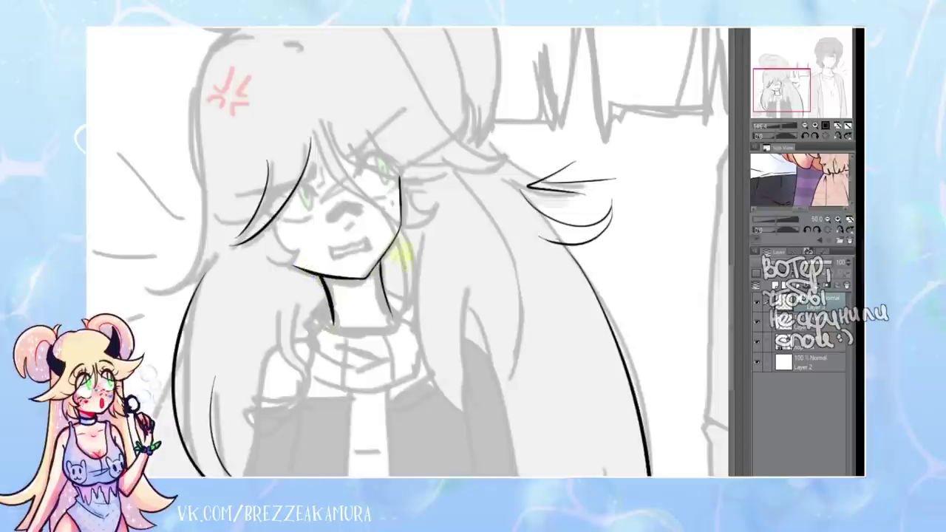
key(ctrl+z)
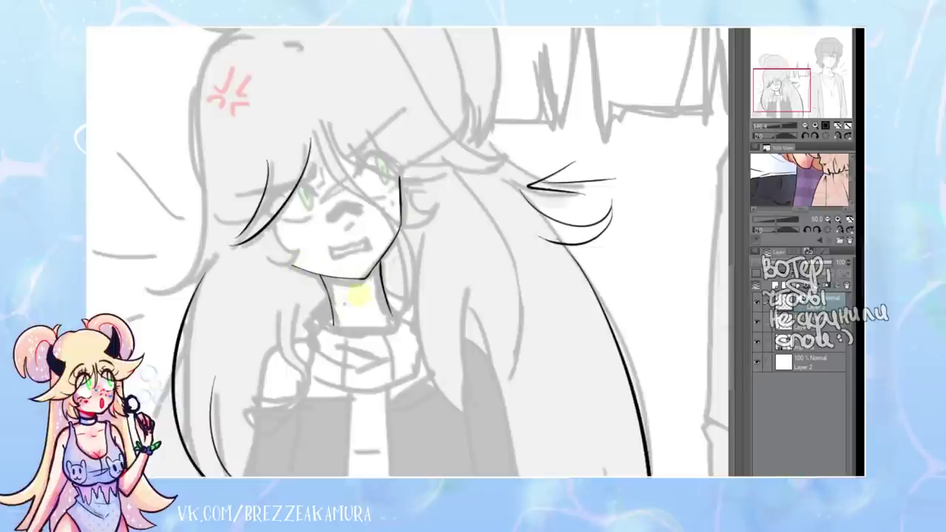
scroll(355, 295, down, 2)
scroll(393, 232, down, 2)
scroll(503, 237, down, 2)
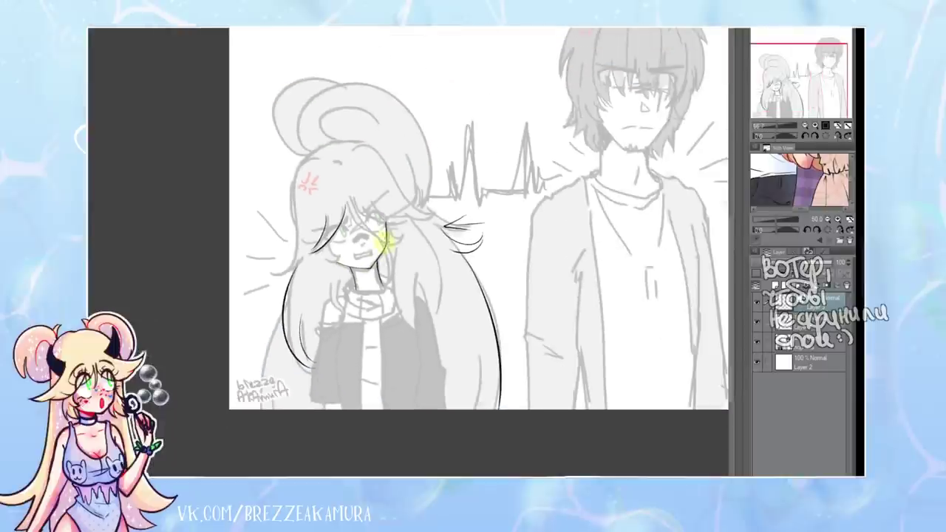
scroll(384, 238, up, 1)
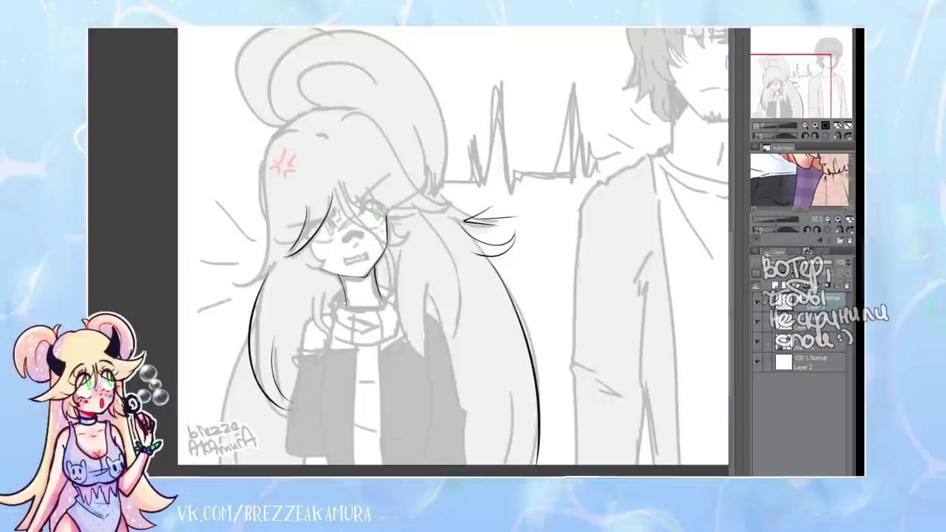
scroll(365, 281, up, 1)
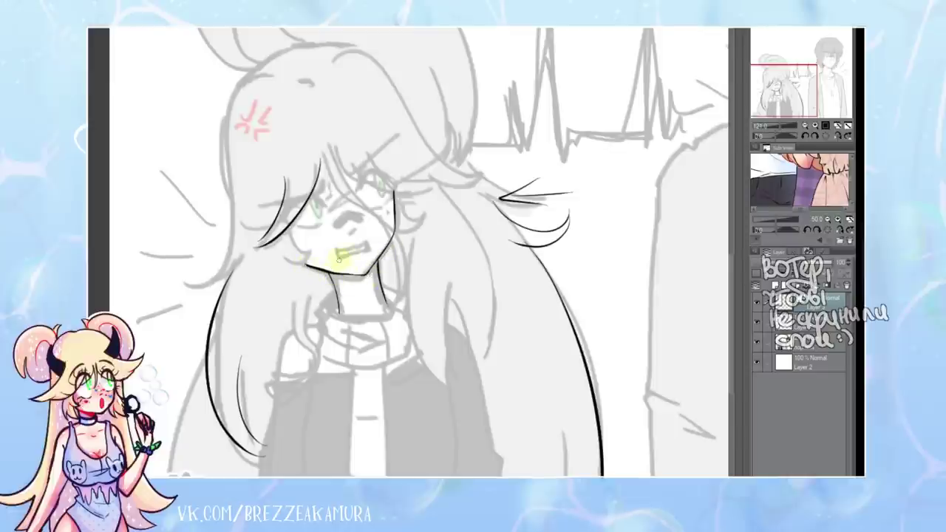
scroll(532, 270, down, 1)
scroll(522, 274, down, 1)
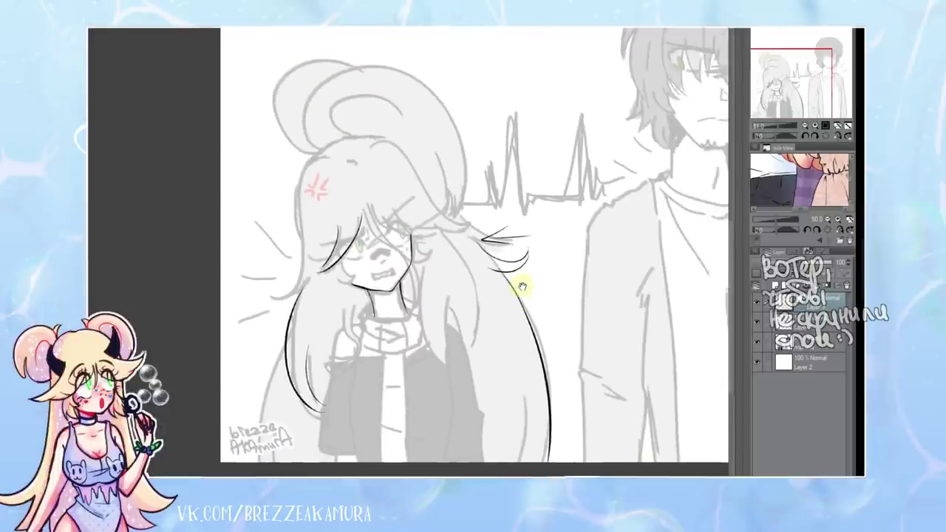
drag(522, 286, 449, 281)
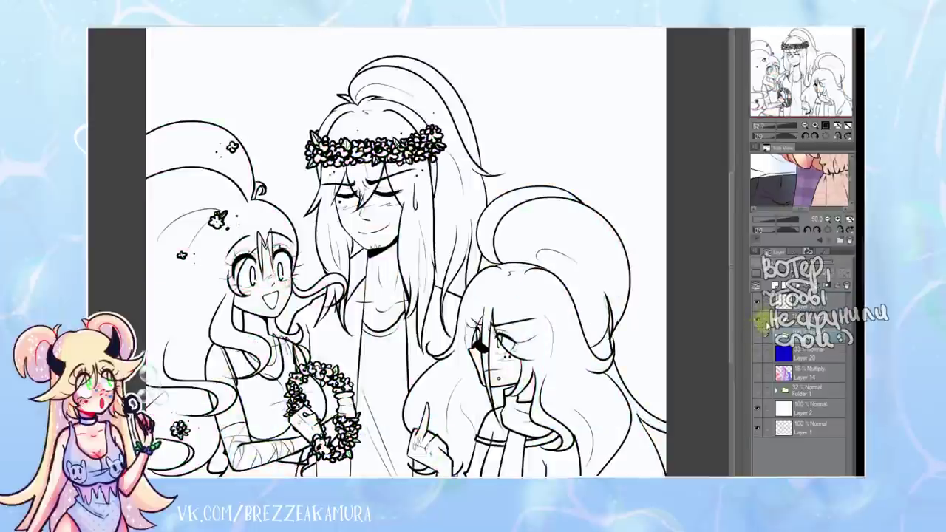
Switch to the three-character flower-crown lineart and zoom in on the characters
drag(447, 353, 458, 309)
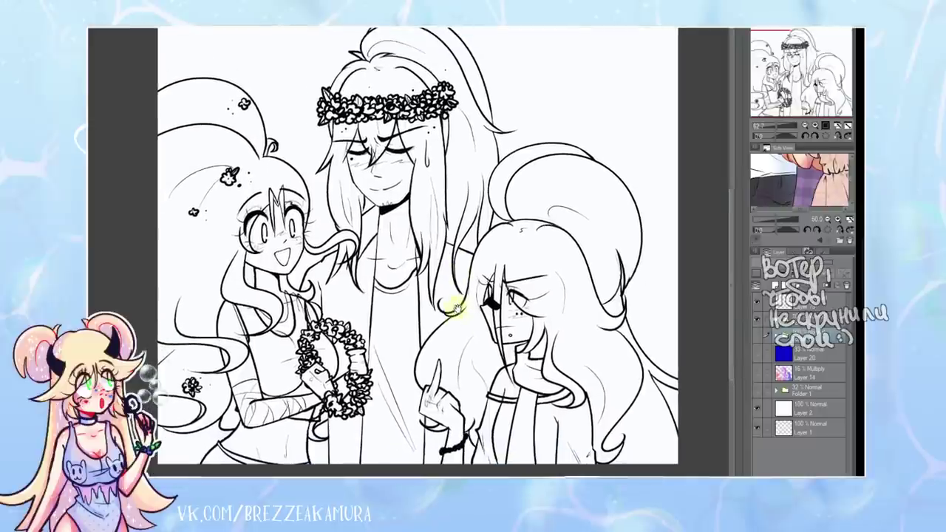
click(759, 324)
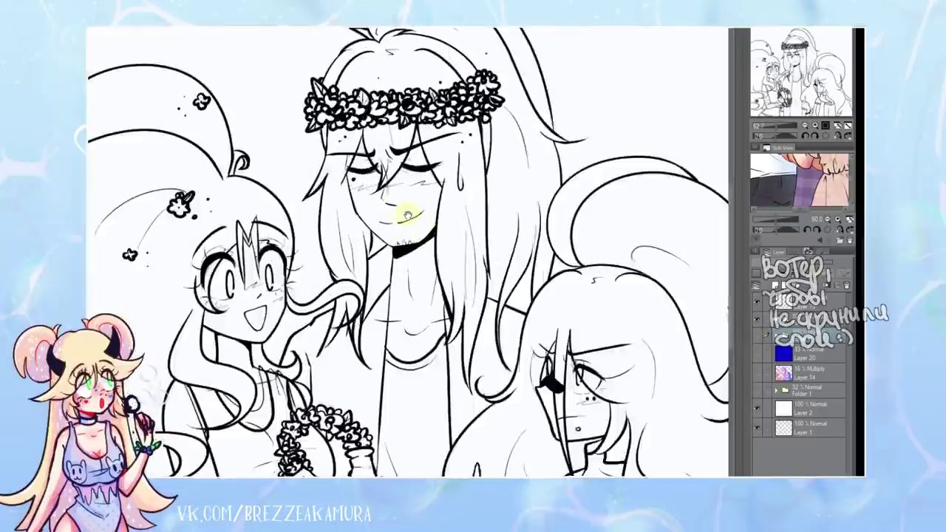
scroll(407, 215, up, 1)
scroll(438, 234, up, 1)
scroll(451, 288, up, 1)
scroll(462, 336, up, 1)
Pan past the smiling and crowned characters to centre on the frowning girl's face
drag(468, 333, 589, 260)
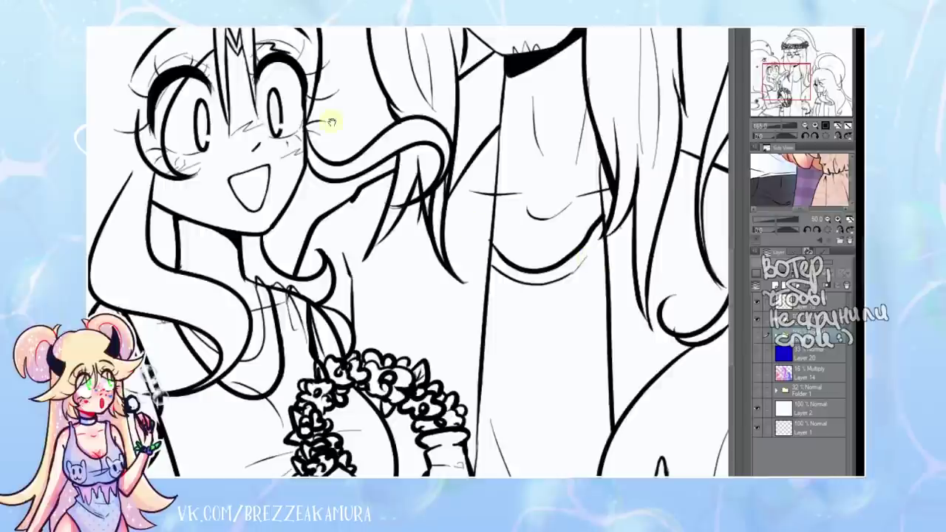
mouse_move(420, 182)
mouse_down()
mouse_move(514, 180)
mouse_move(482, 270)
mouse_move(429, 369)
mouse_up()
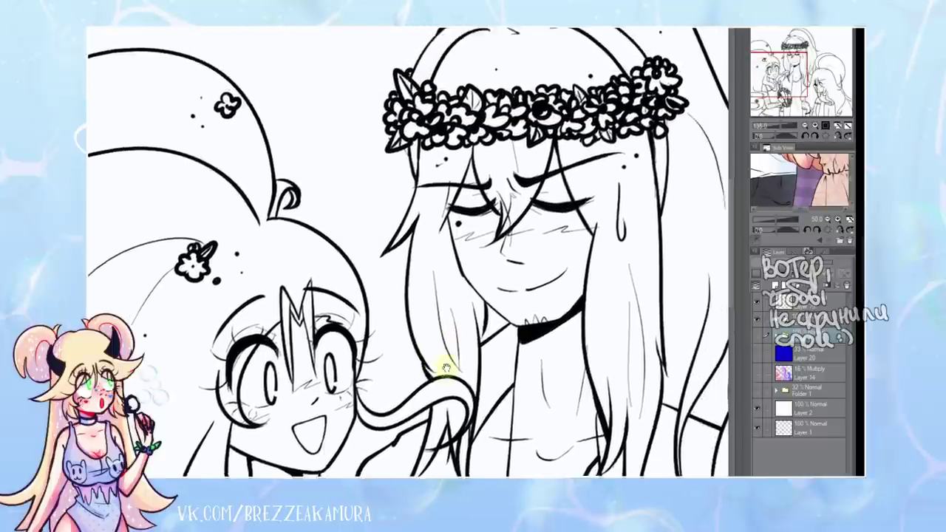
mouse_move(441, 298)
mouse_down()
mouse_move(419, 251)
mouse_move(264, 105)
mouse_up()
drag(518, 259, 476, 211)
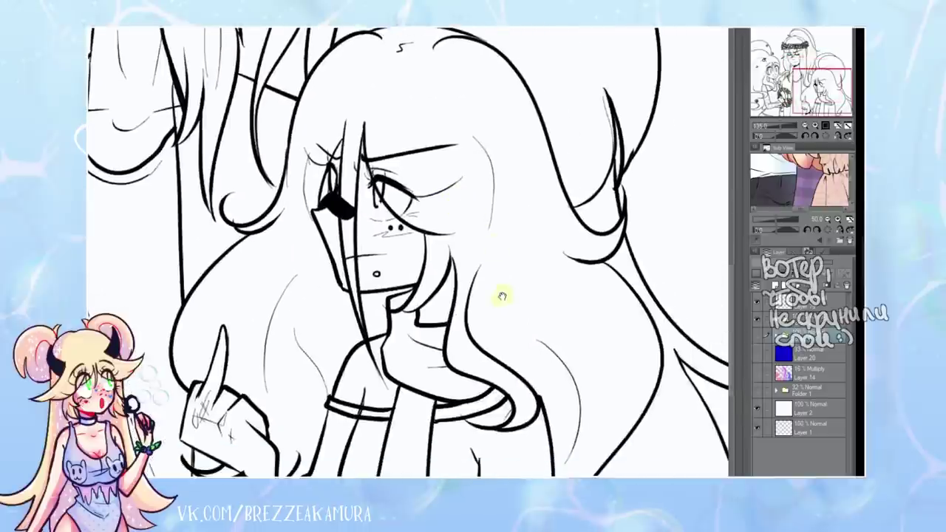
scroll(520, 196, up, 3)
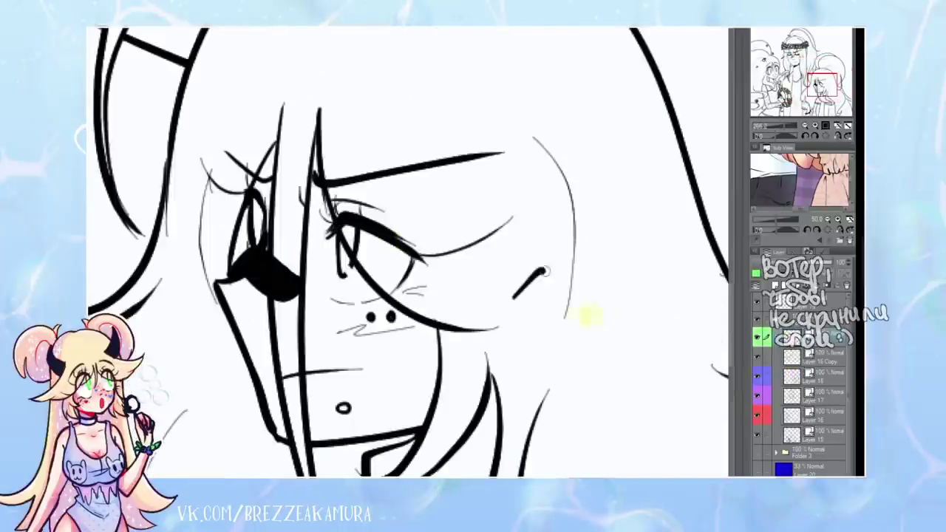
Draw and fill a black pointed triangle beside the girl's eye, with a thin curve above
drag(545, 270, 603, 318)
drag(513, 309, 601, 318)
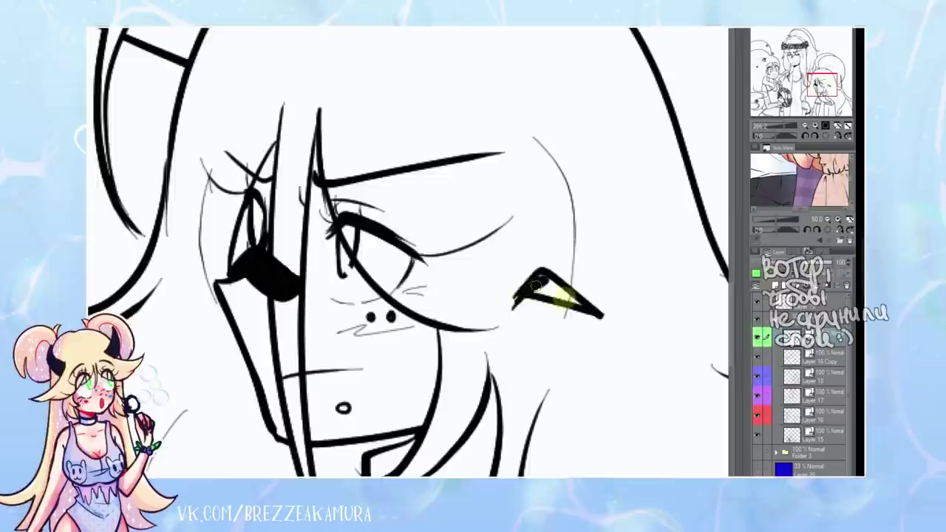
drag(538, 288, 559, 288)
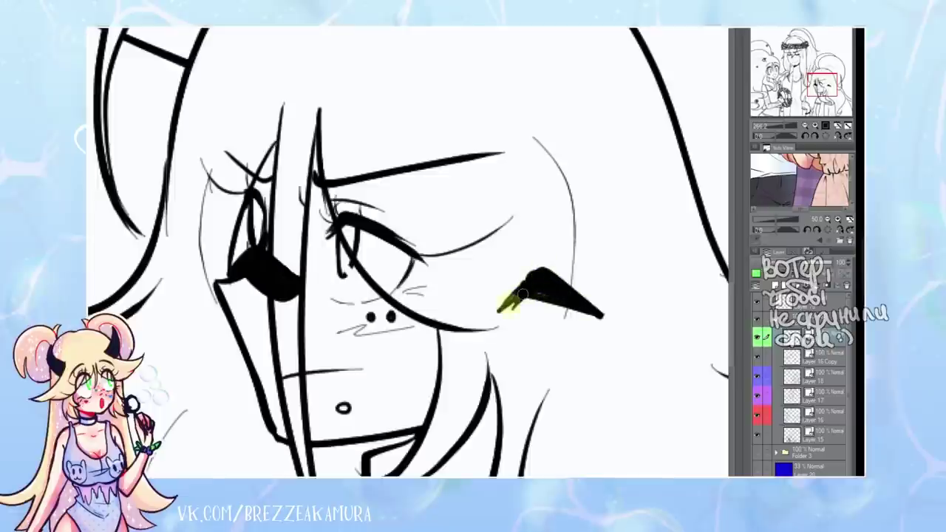
drag(553, 295, 529, 283)
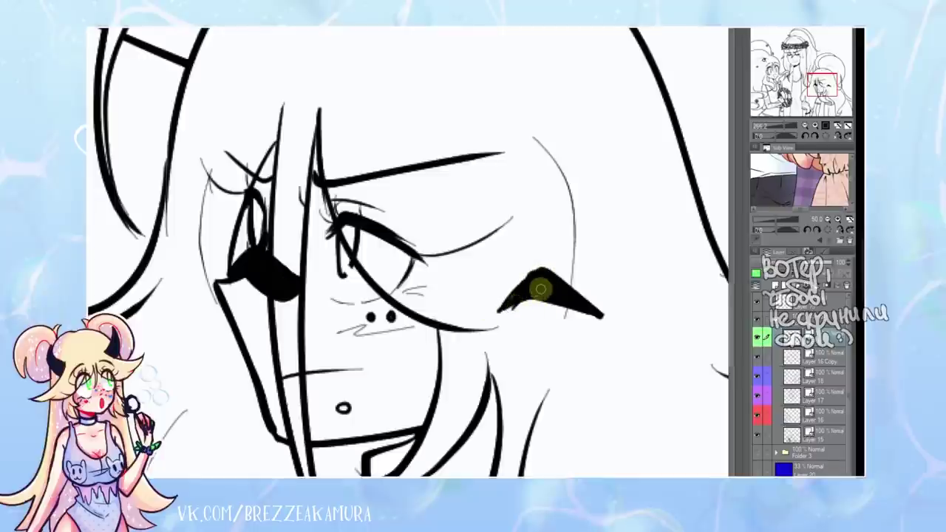
drag(530, 268, 548, 223)
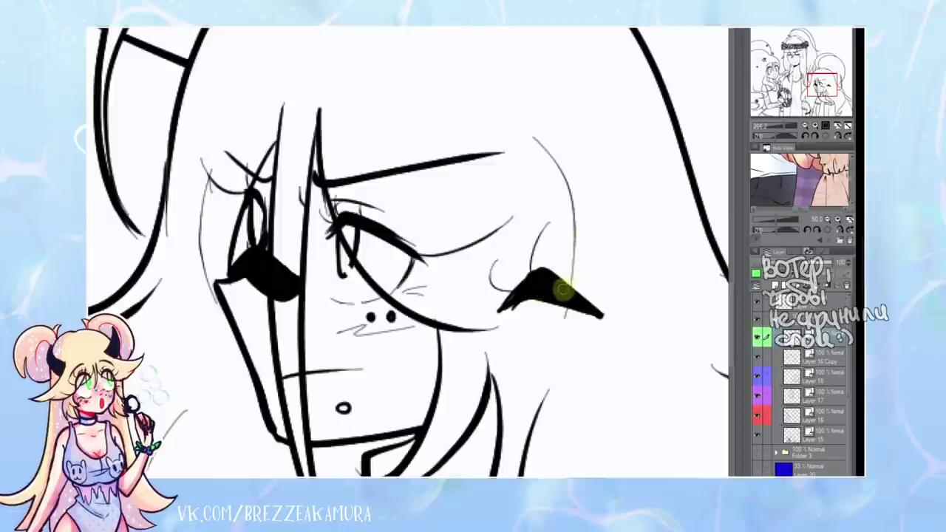
On a new layer, ink a second angular black shape below the first
click(756, 285)
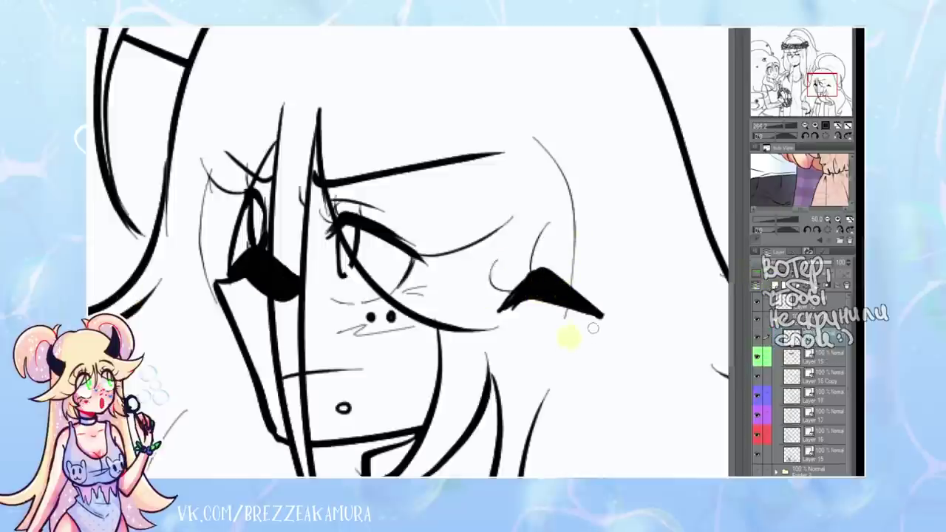
drag(547, 352, 629, 359)
drag(532, 369, 637, 357)
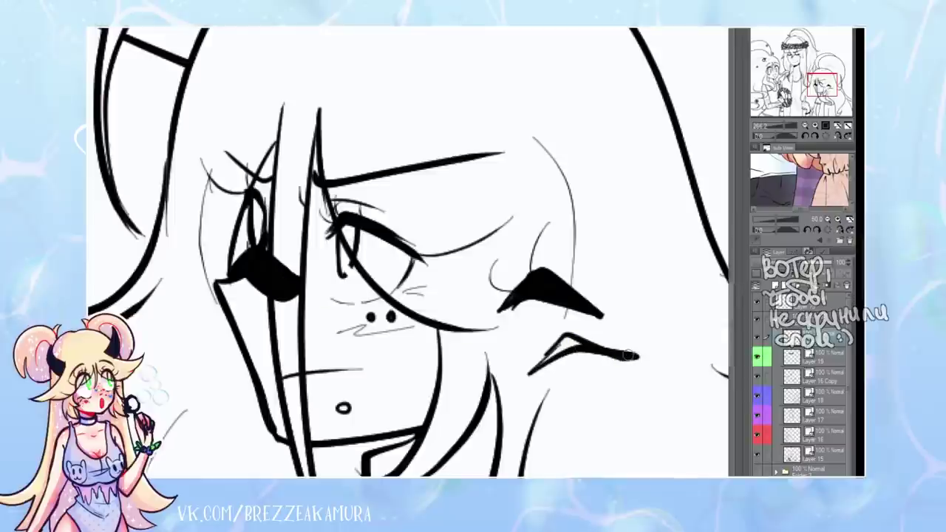
mouse_move(568, 340)
mouse_down()
mouse_move(608, 341)
mouse_move(570, 338)
mouse_move(538, 368)
mouse_up()
drag(510, 326, 526, 353)
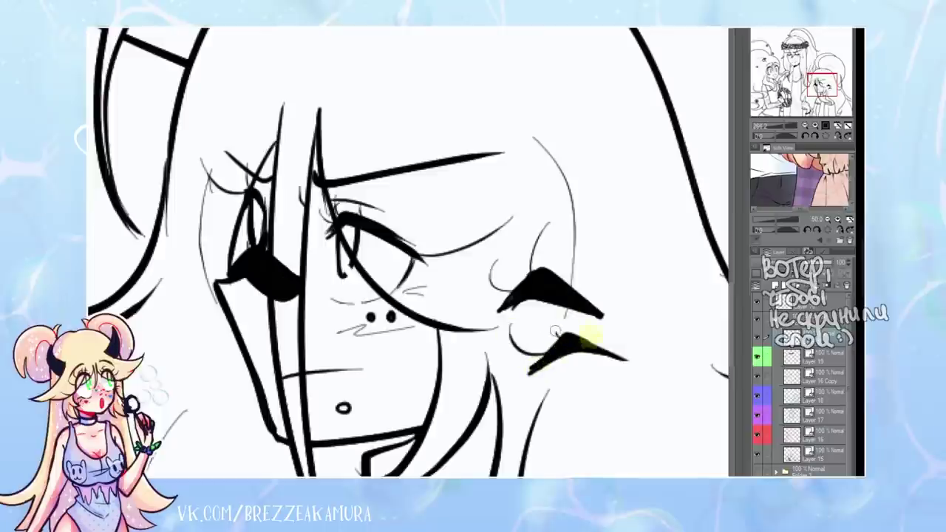
scroll(606, 314, down, 1)
scroll(592, 296, down, 1)
scroll(584, 292, down, 1)
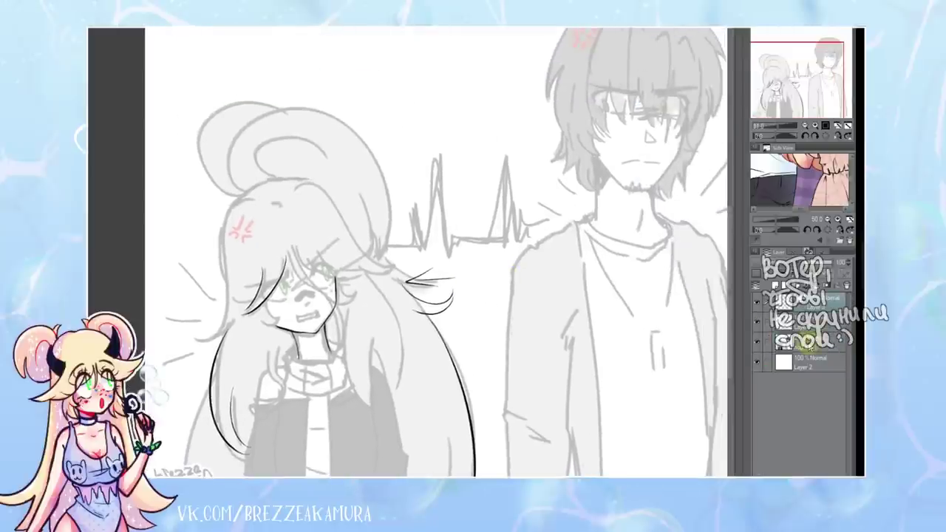
Select the 27% opacity layer and recentre the view on the girl and boy
click(787, 302)
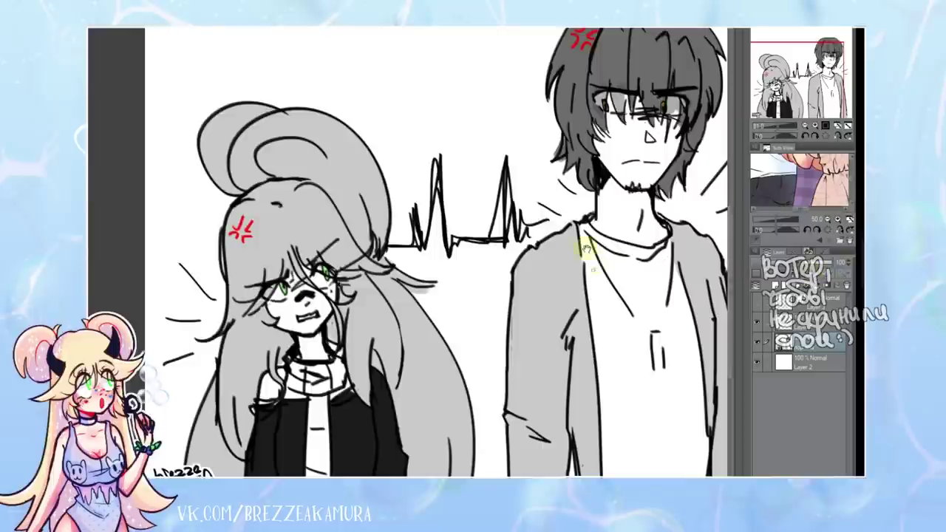
drag(584, 250, 497, 292)
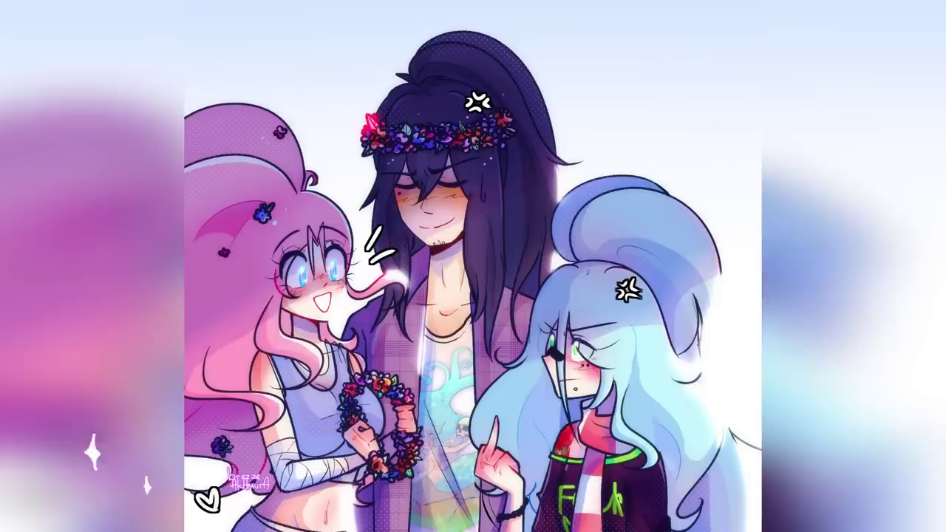